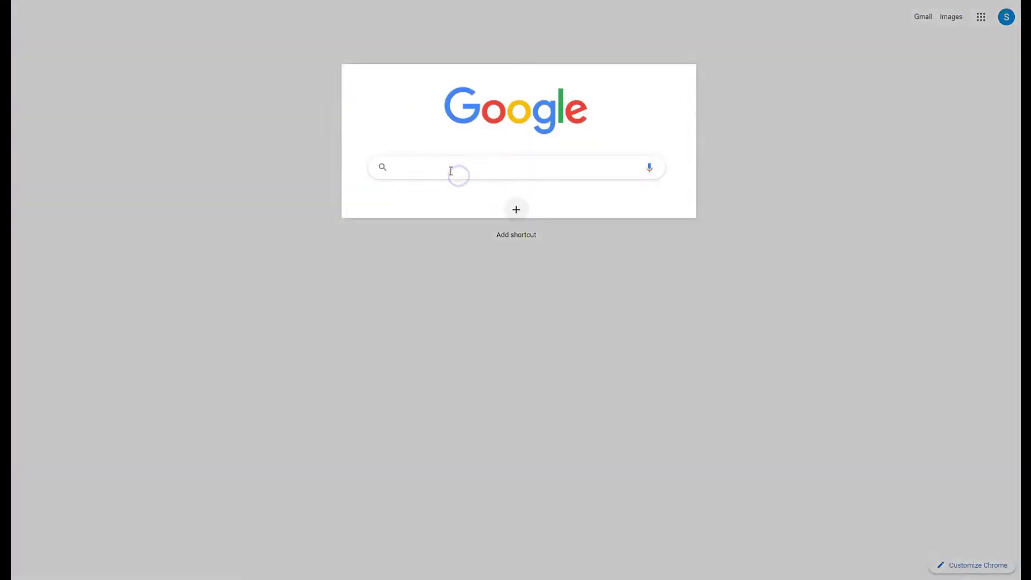
# Step: Load test.ielts-blog.com in Chrome to reach the IELTS-Blog.com home page
pyautogui.write('test.')
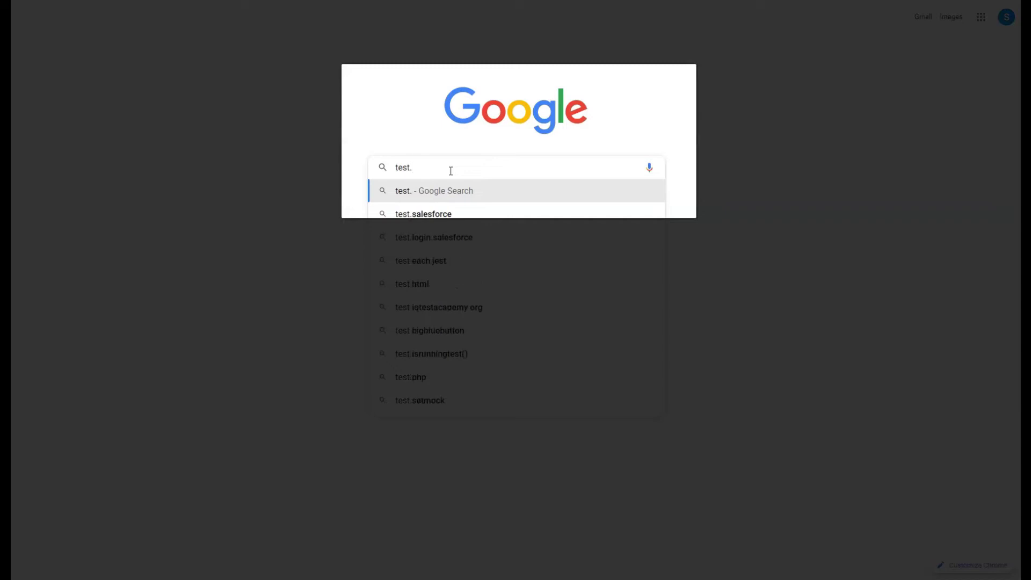
pyautogui.write('ielts-blog')
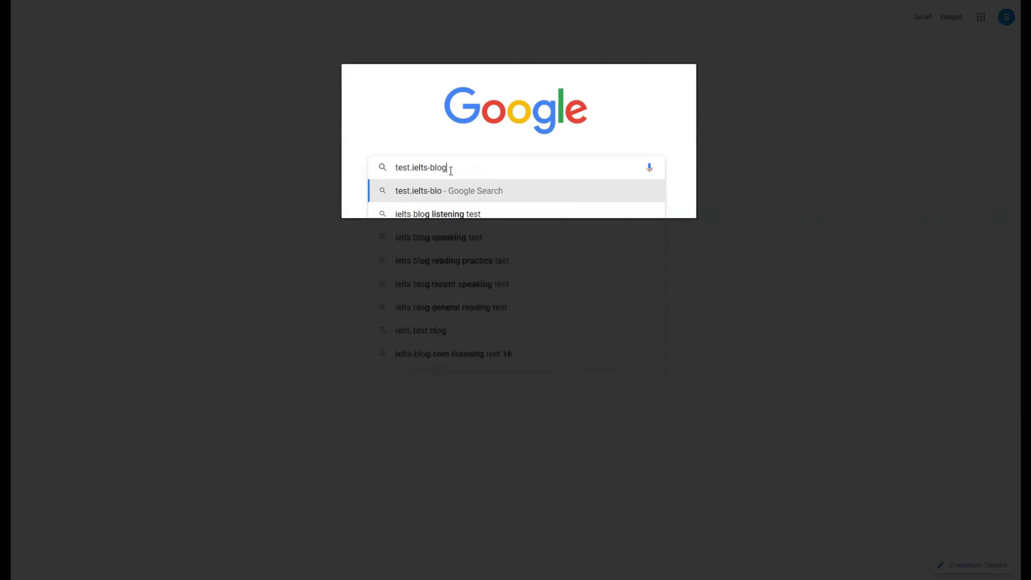
pyautogui.write('.com')
pyautogui.press('Return')
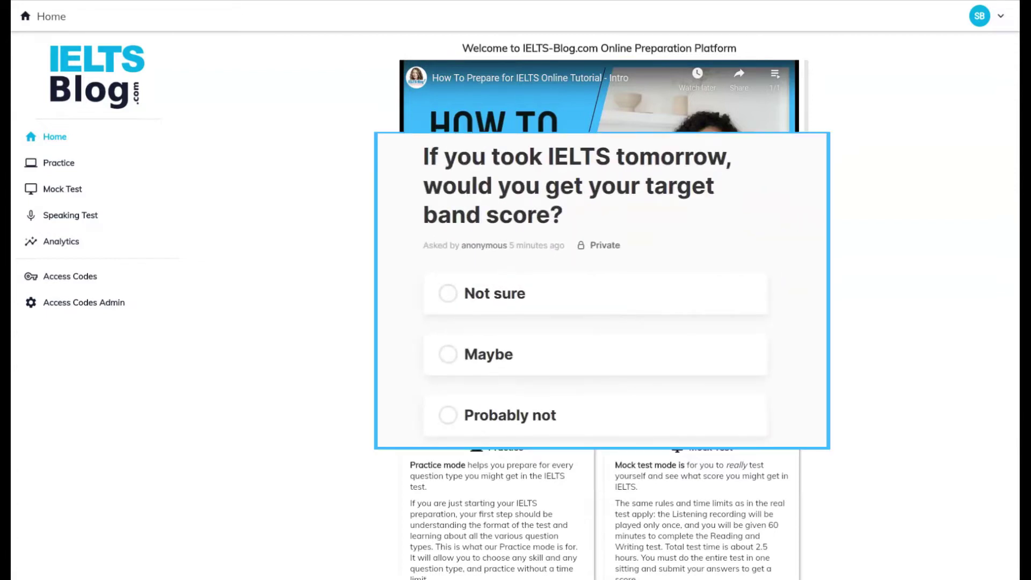
pyautogui.click(437, 296)
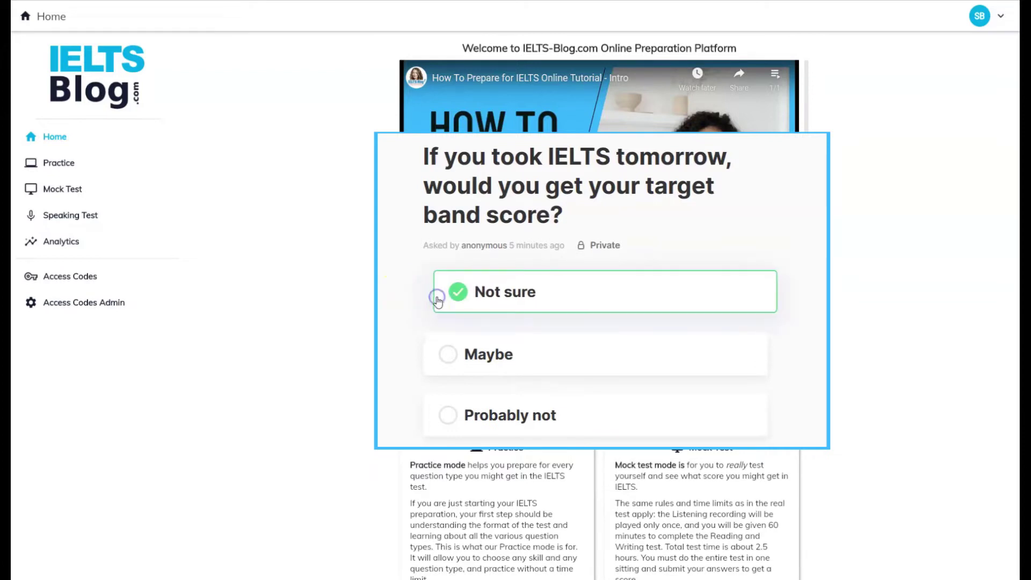
pyautogui.click(434, 354)
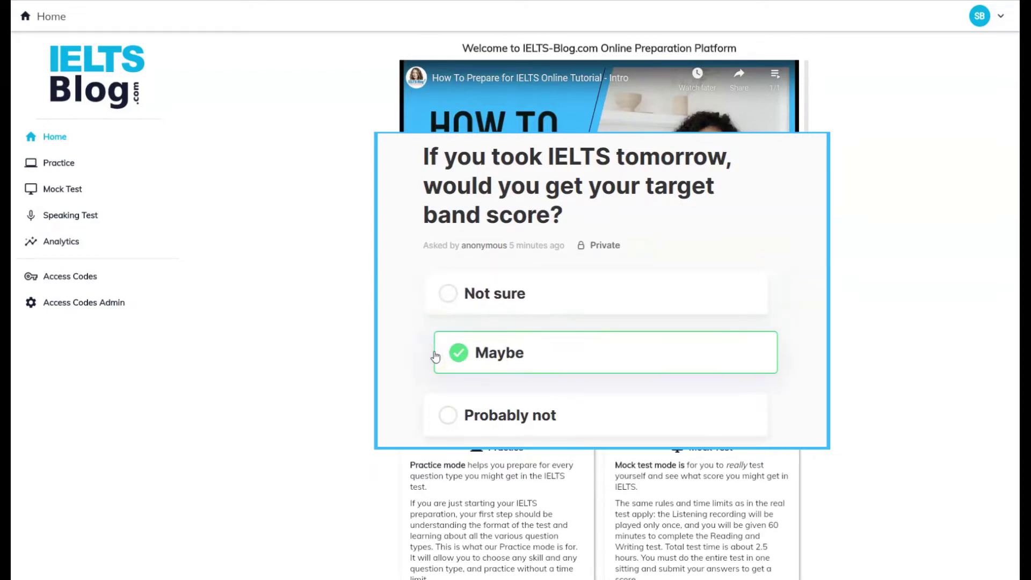
pyautogui.click(431, 423)
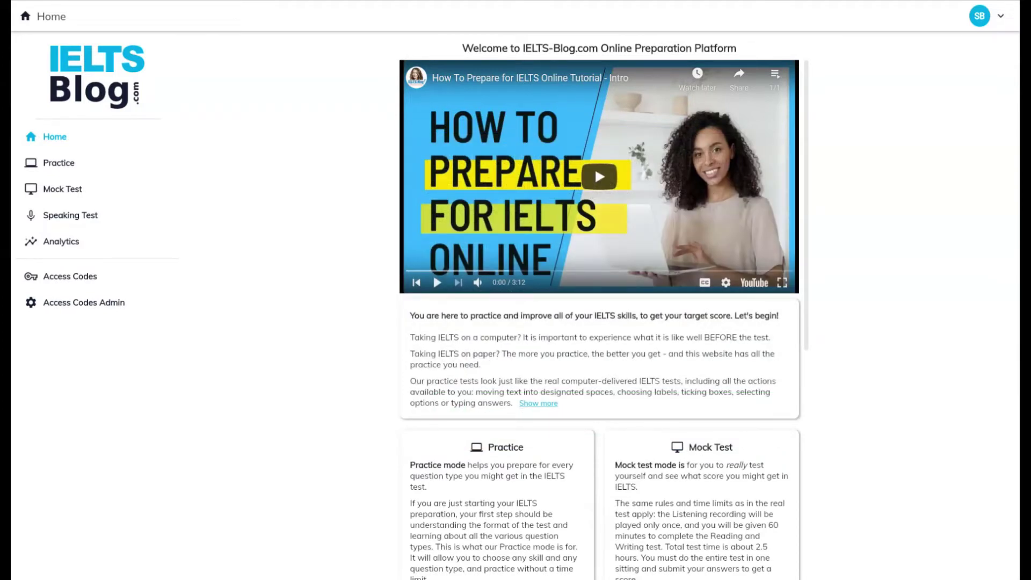
# Step: Start the free Academic Test in practice mode from the Practice section
pyautogui.click(58, 163)
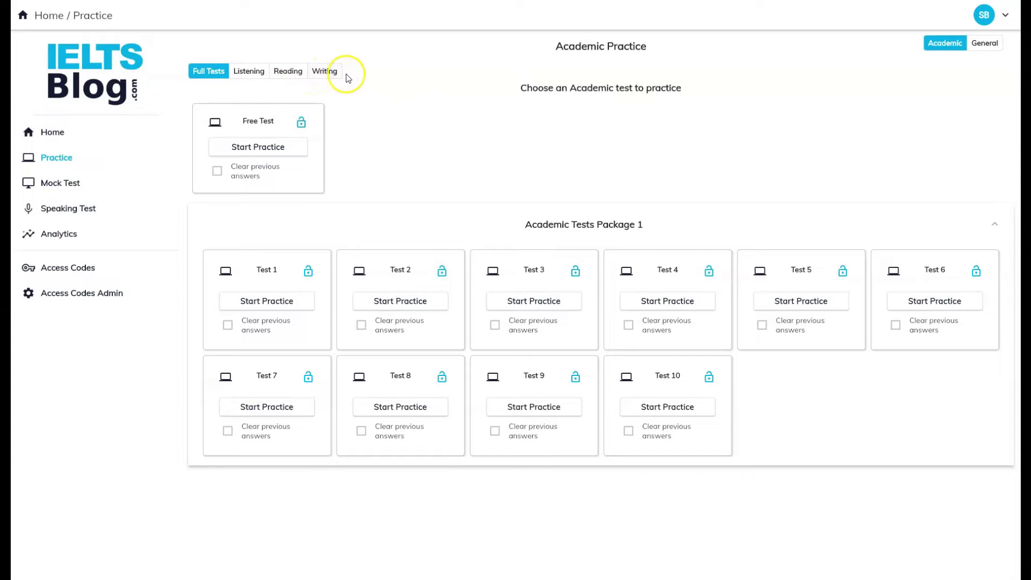
pyautogui.click(268, 154)
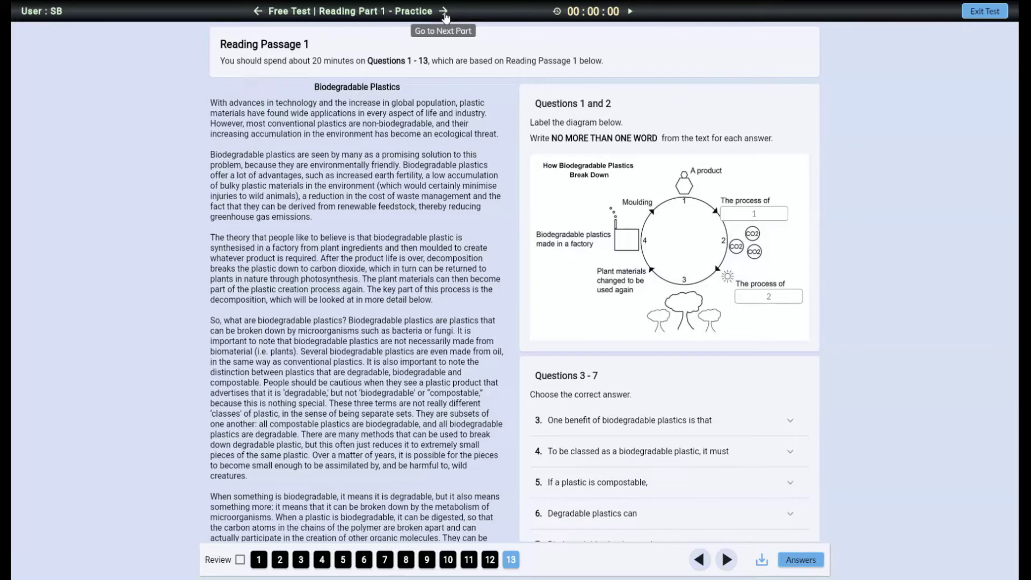
# Step: In the biodegradable plastics passage, tick A for question 3 and C for question 4
pyautogui.click(435, 283)
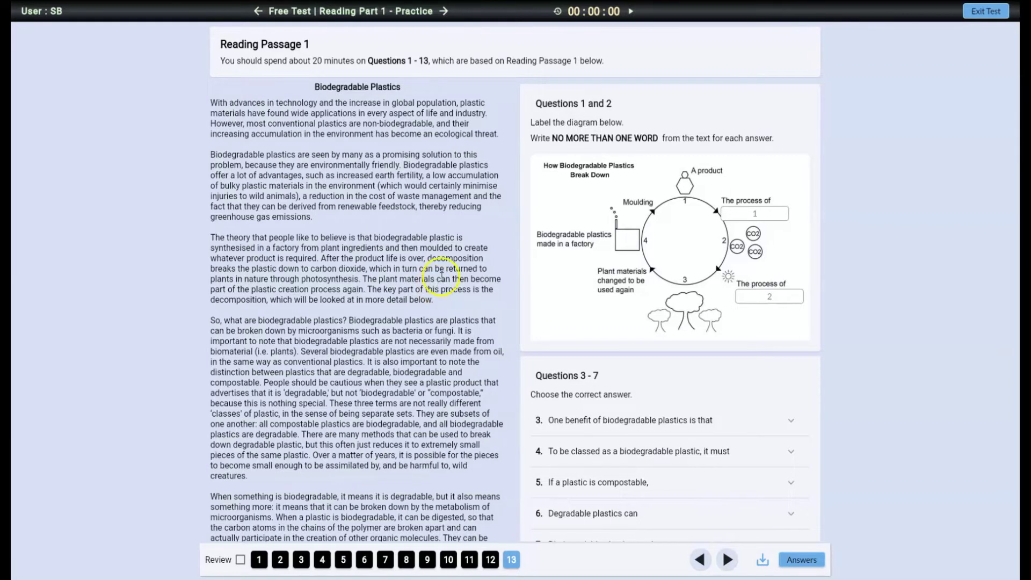
pyautogui.scroll(-1, 441, 276)
pyautogui.scroll(-3, 441, 276)
pyautogui.scroll(-2, 441, 275)
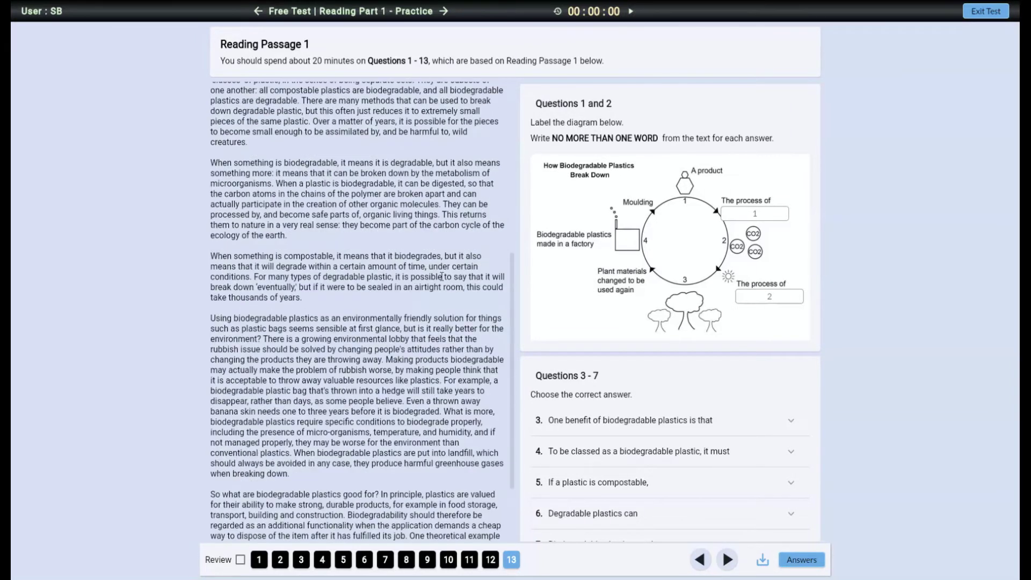
pyautogui.scroll(-2, 441, 276)
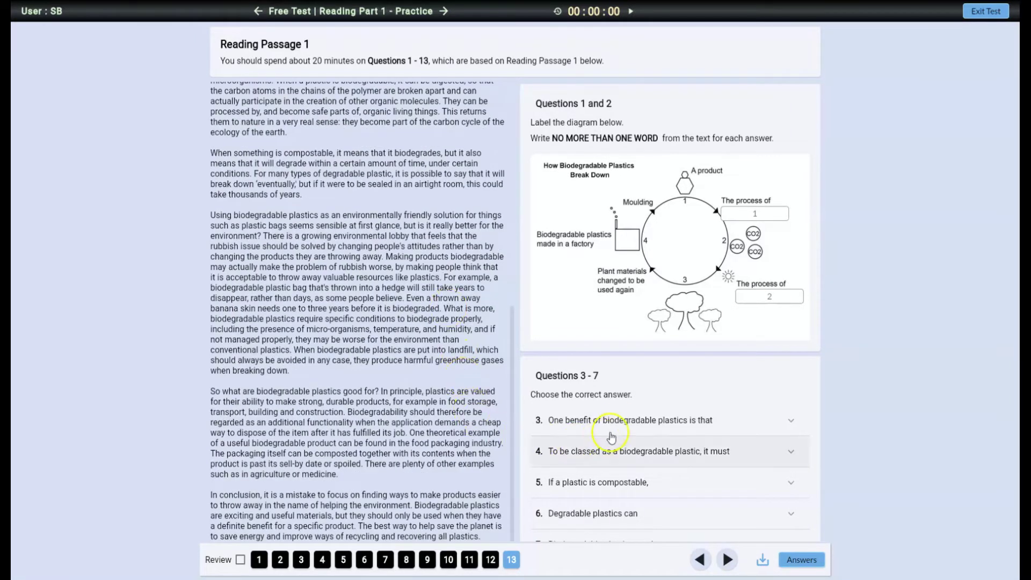
pyautogui.click(621, 420)
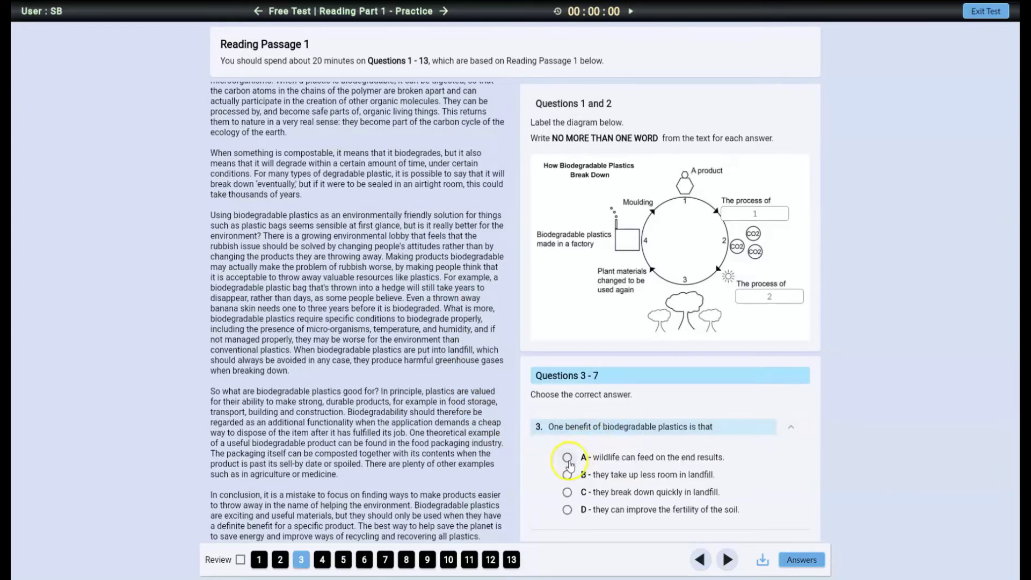
pyautogui.click(568, 459)
pyautogui.scroll(-4, 569, 462)
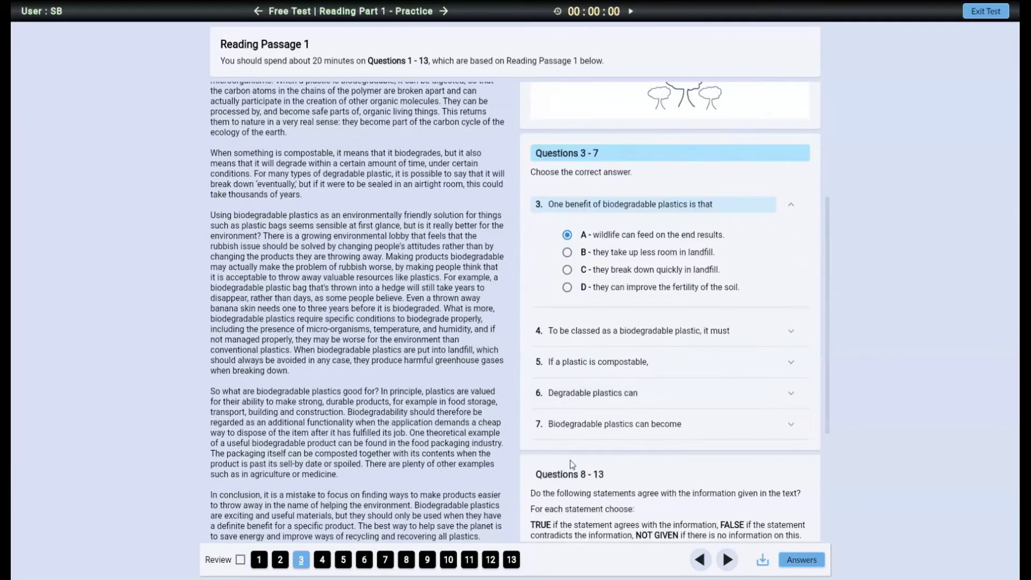
pyautogui.click(593, 329)
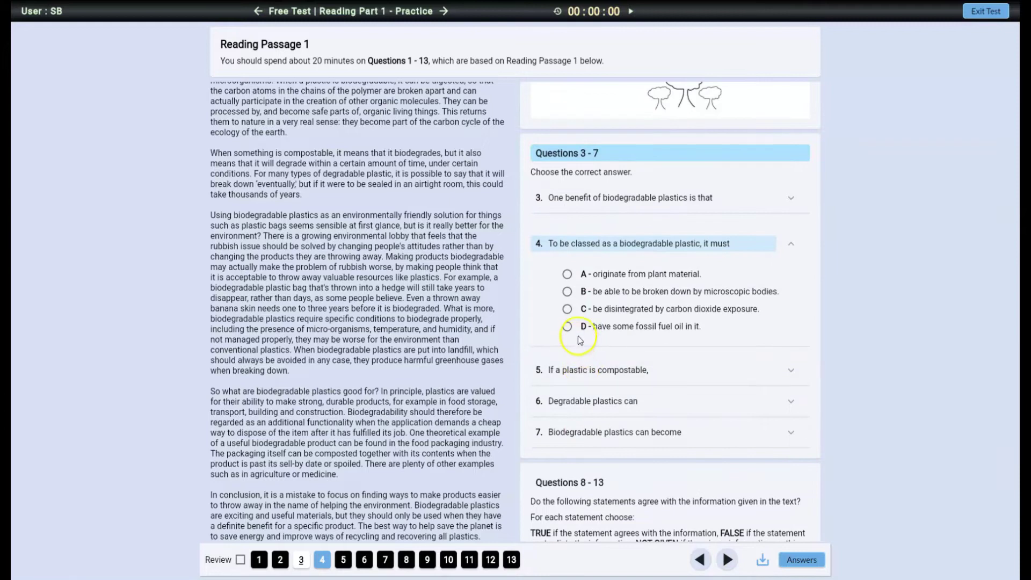
pyautogui.click(567, 309)
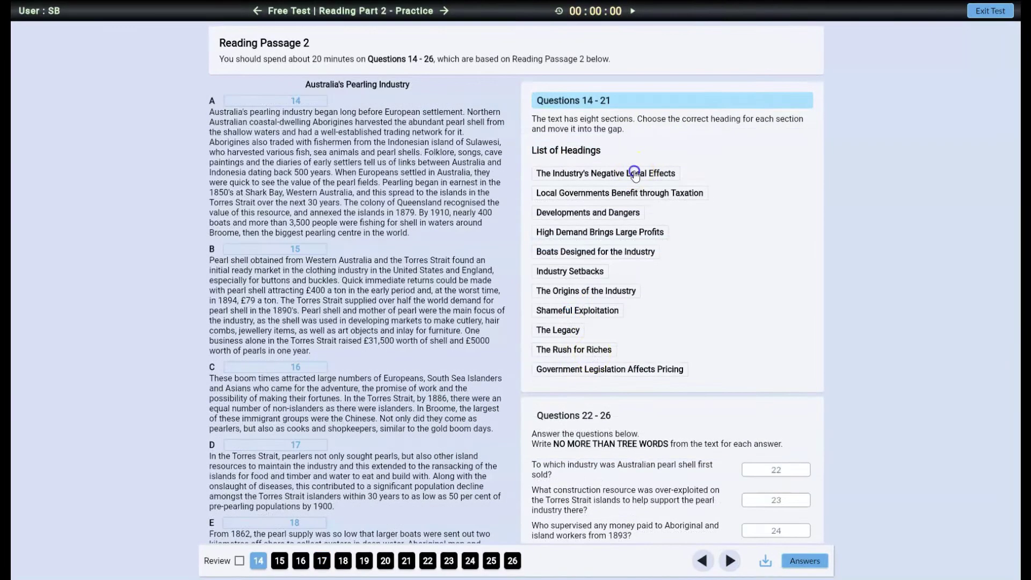
# Step: Place two pearling-passage headings, enter 'clothing' for question 22, and fill endings 27–28
pyautogui.moveTo(590, 161); pyautogui.dragTo(306, 100)
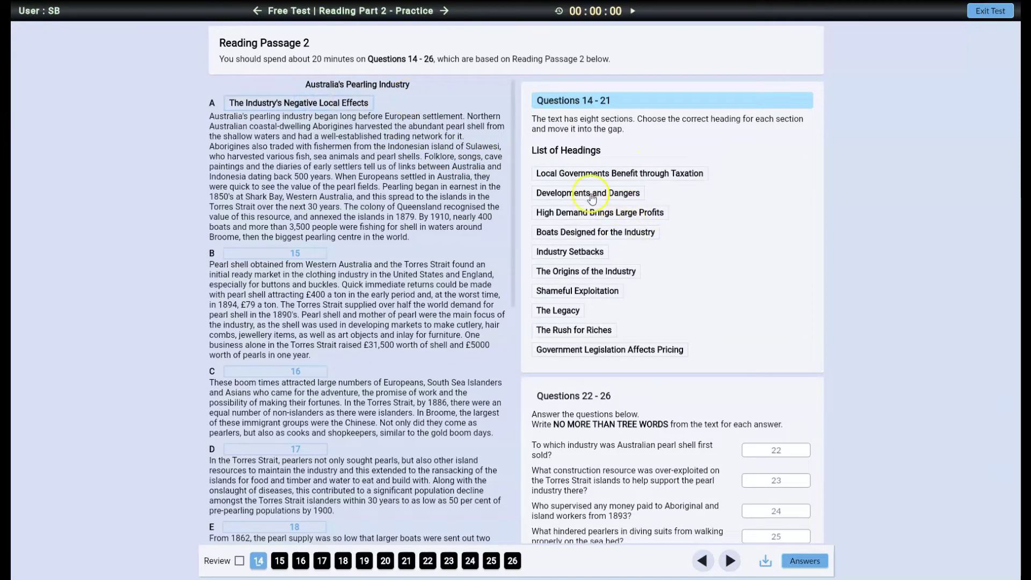
pyautogui.moveTo(588, 194)
pyautogui.mouseDown()
pyautogui.moveTo(443, 252)
pyautogui.moveTo(312, 255)
pyautogui.mouseUp()
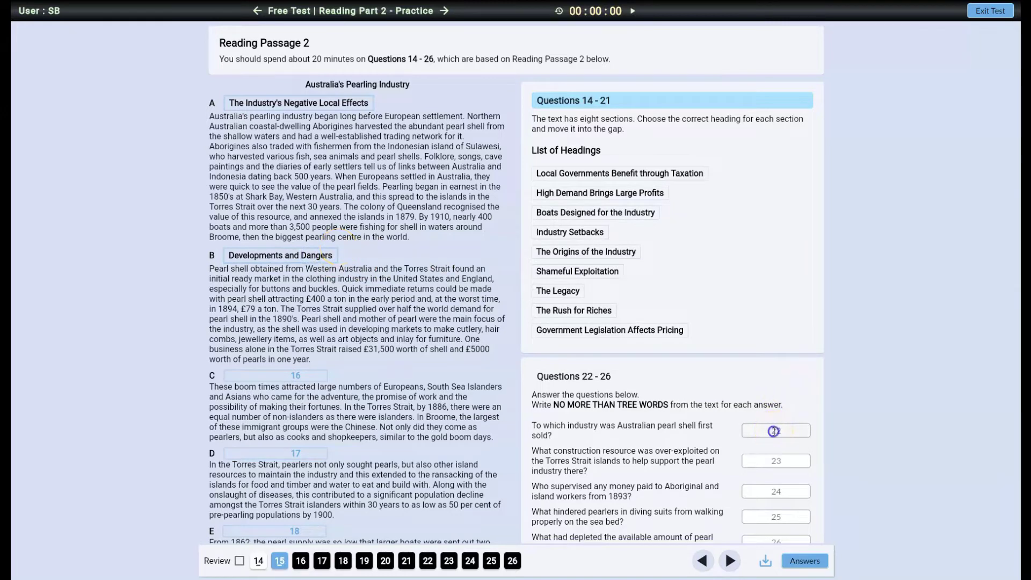
pyautogui.click(778, 430)
pyautogui.write('cl')
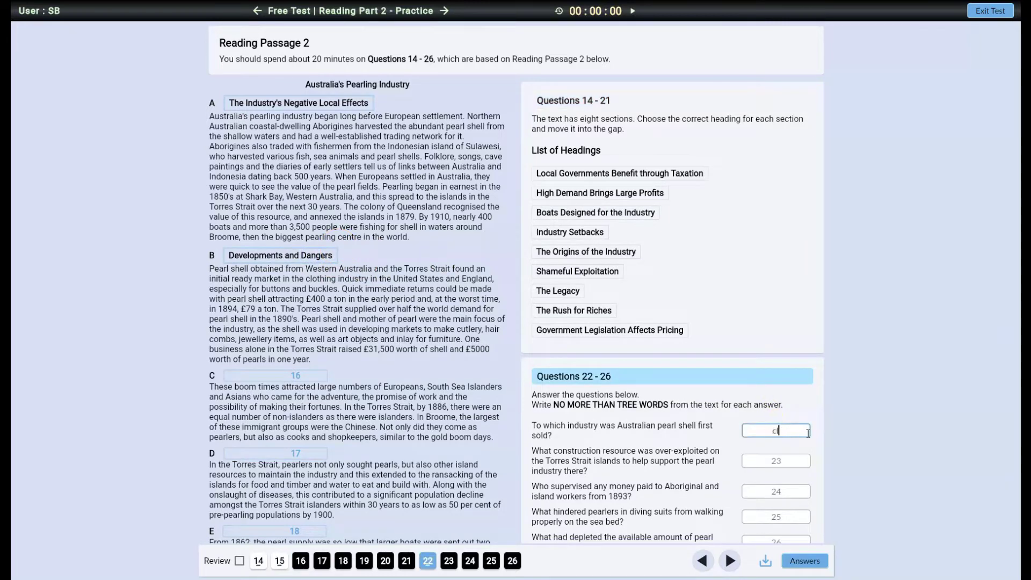
pyautogui.write('othing')
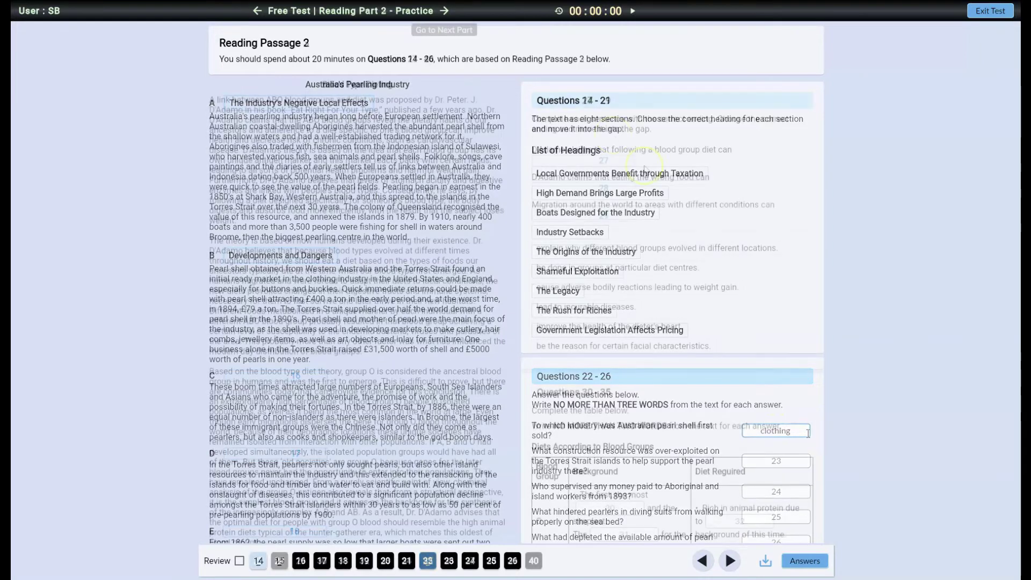
pyautogui.moveTo(616, 265); pyautogui.dragTo(627, 158)
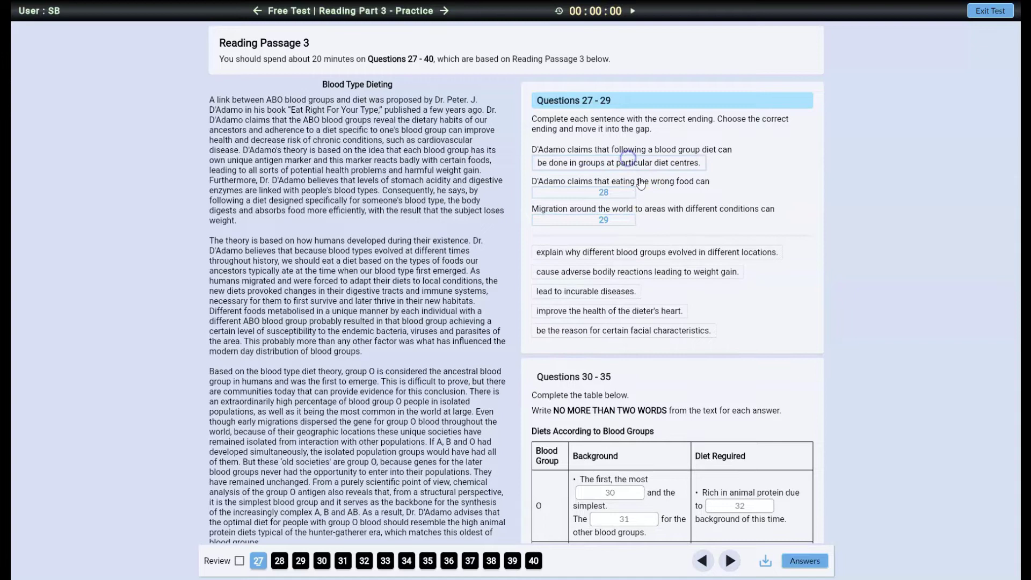
pyautogui.moveTo(628, 291); pyautogui.dragTo(636, 194)
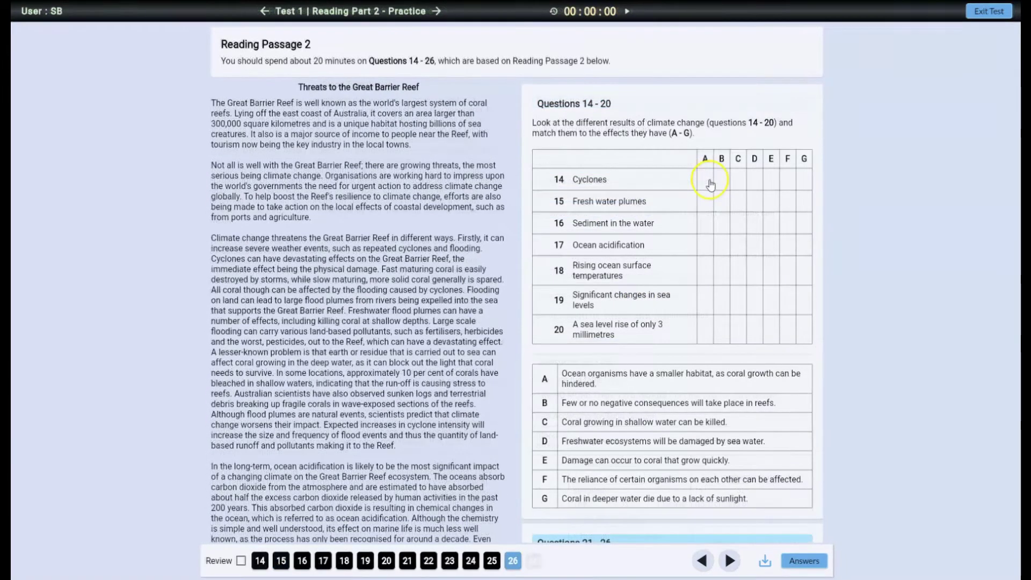
# Step: Match Cyclones to A, Fresh water plumes to C and Sediment to G in the grid
pyautogui.click(706, 180)
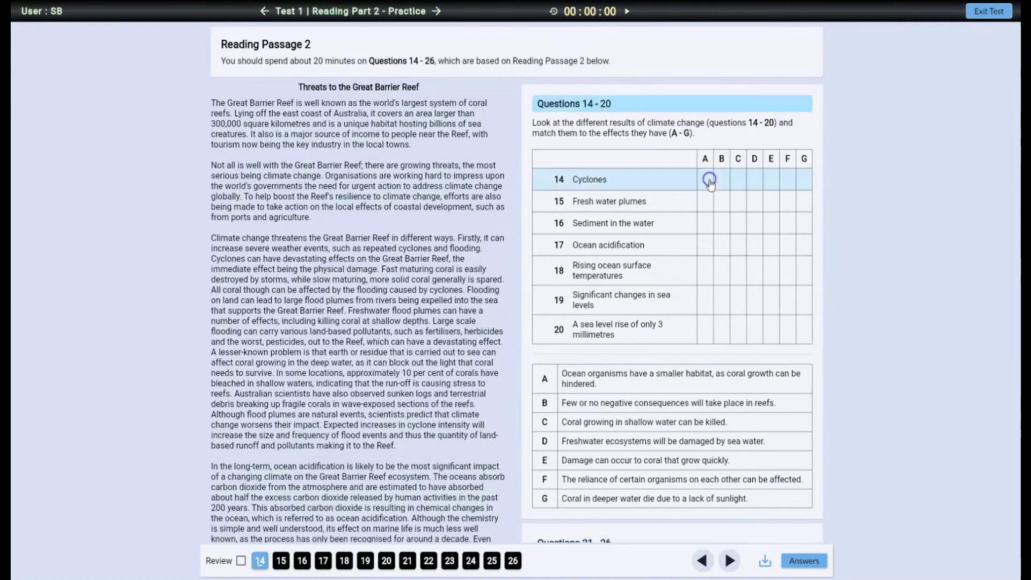
pyautogui.click(739, 203)
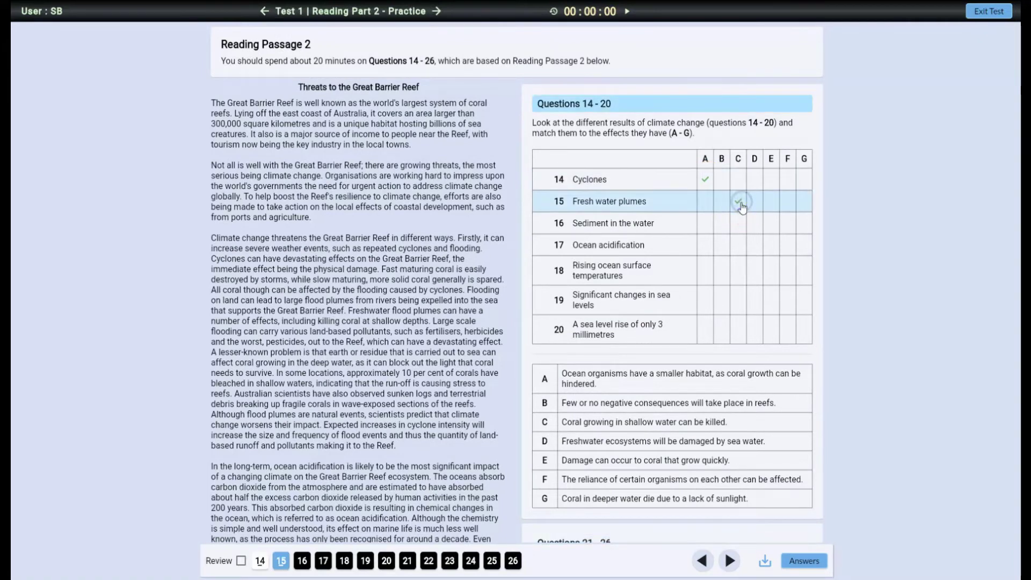
pyautogui.click(805, 228)
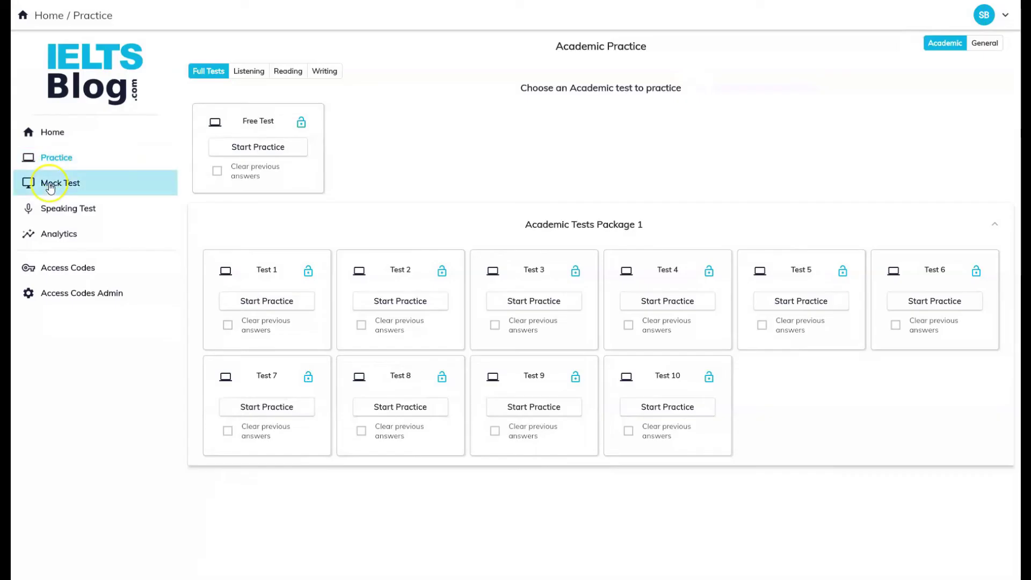
# Step: Preview the Mock Test list, then start Speaking Test 1 past its instructions
pyautogui.click(49, 183)
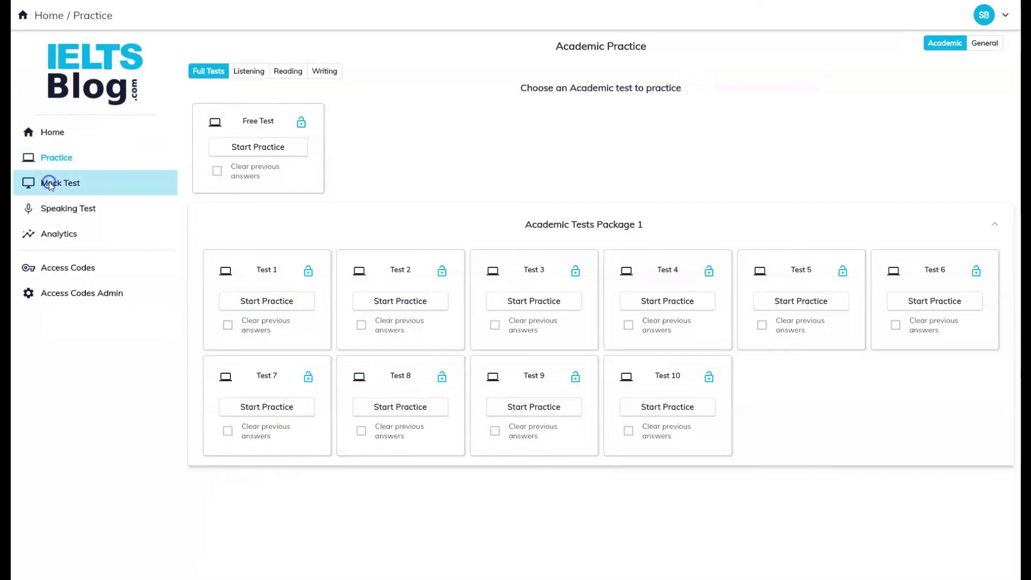
pyautogui.click(257, 130)
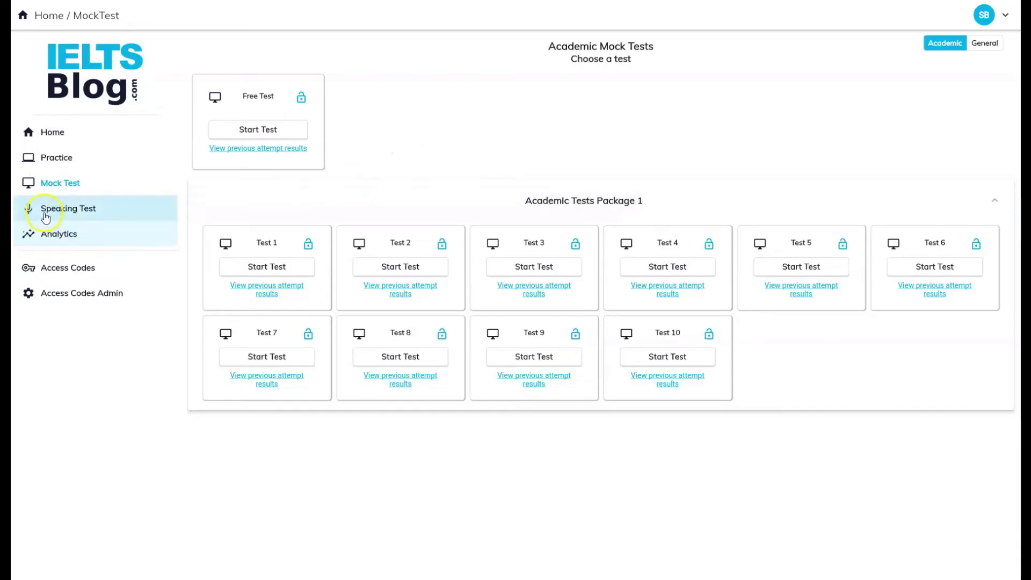
pyautogui.click(53, 210)
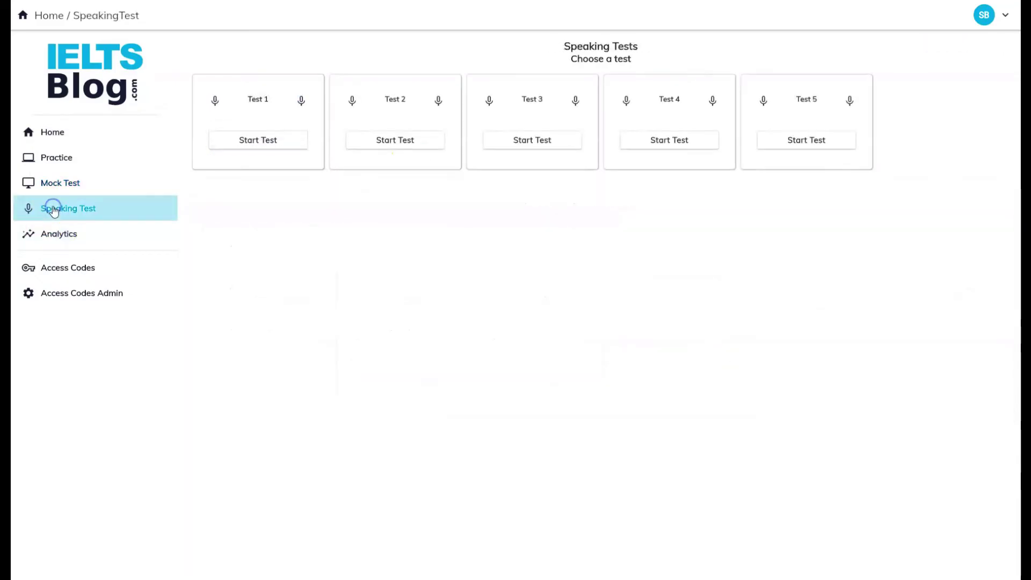
pyautogui.click(268, 145)
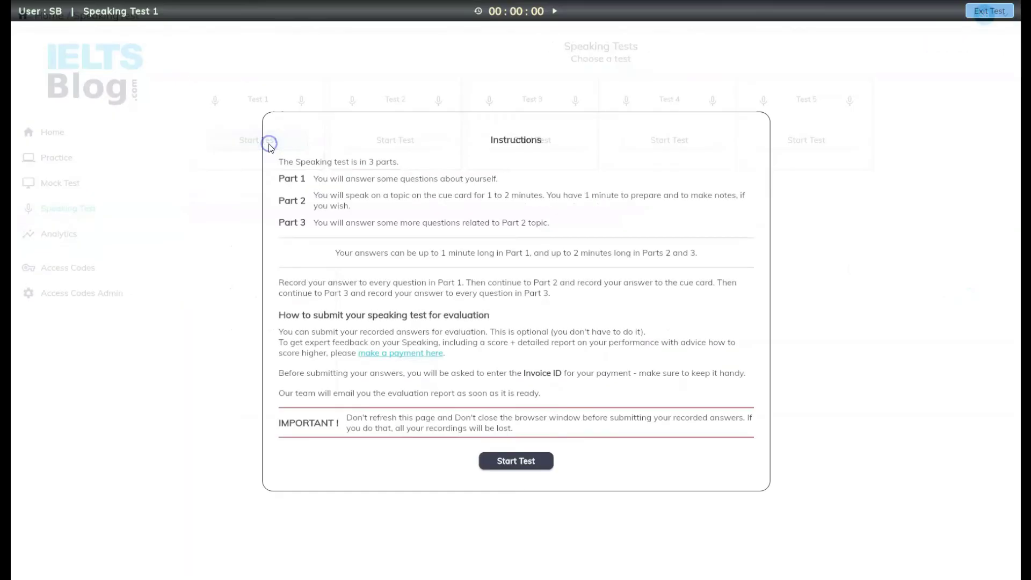
pyautogui.click(531, 469)
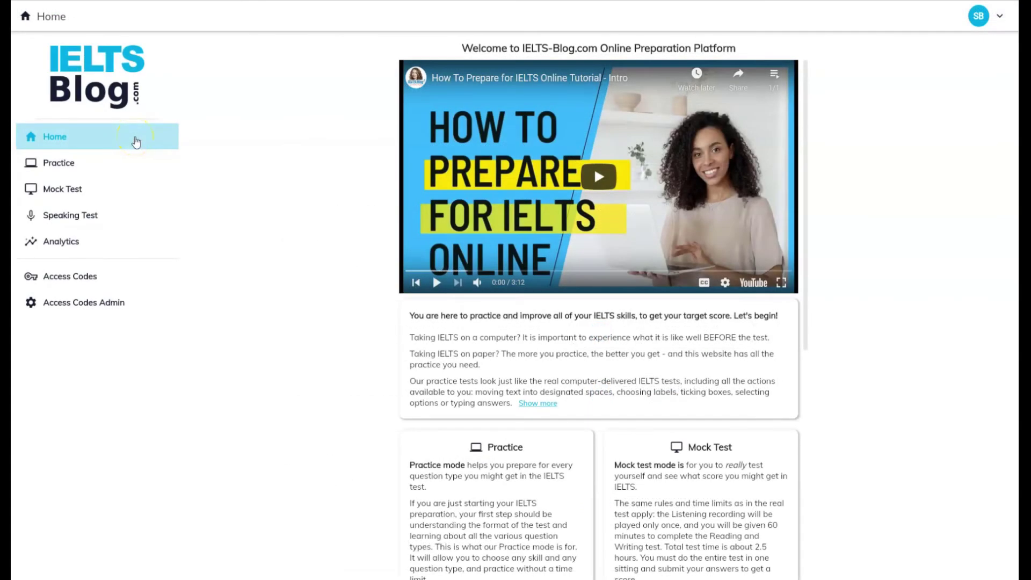
# Step: Open Analytics and scroll down to the Performance By Question Type charts
pyautogui.click(101, 244)
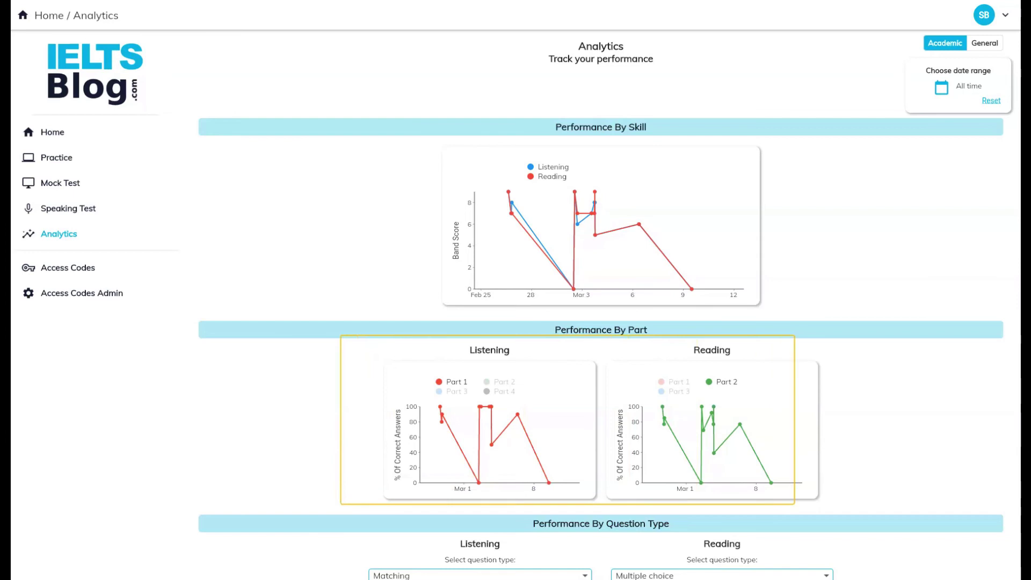
pyautogui.scroll(-3, 600, 349)
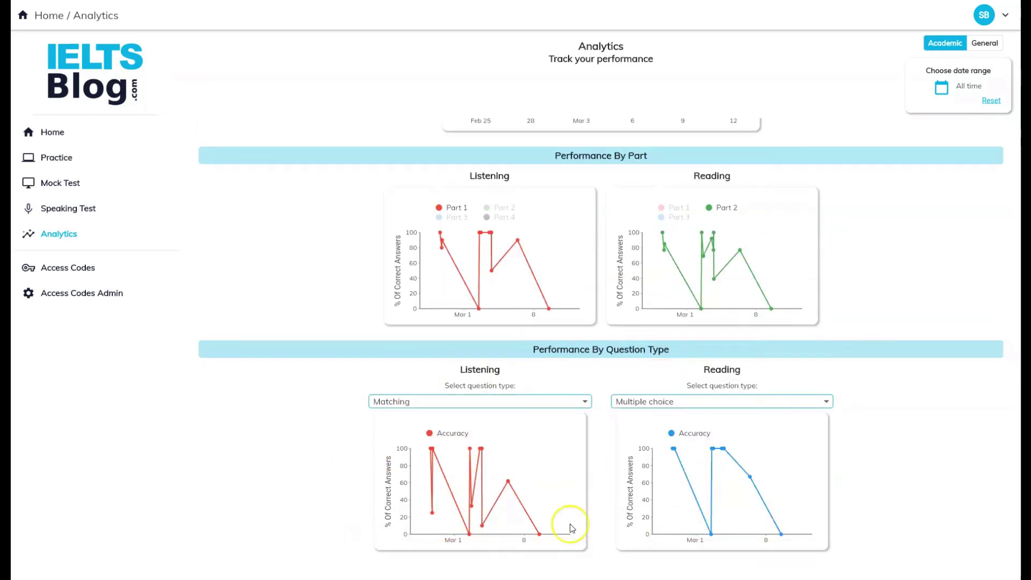
# Step: Return to the Home page with the welcome video
pyautogui.click(46, 135)
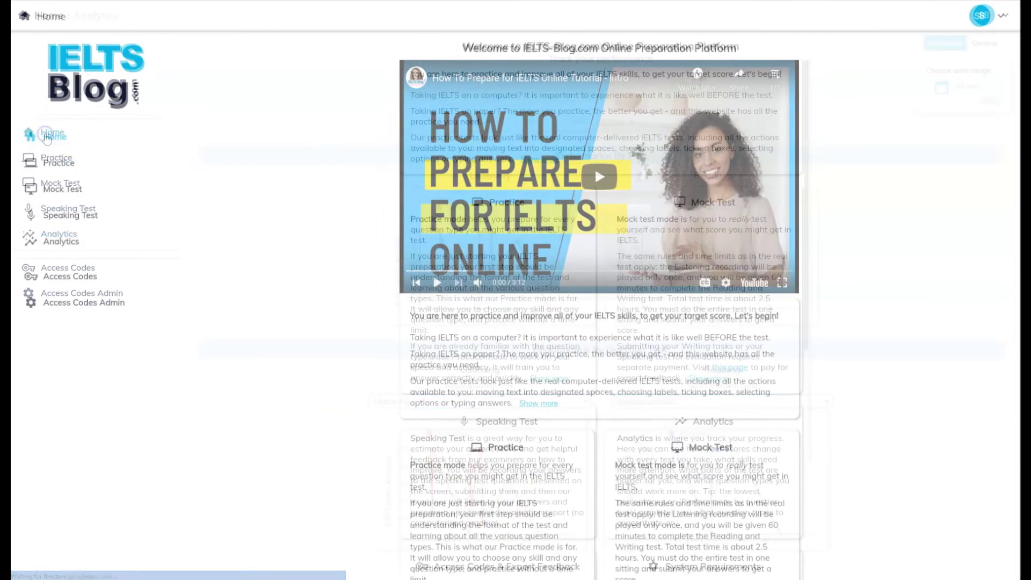